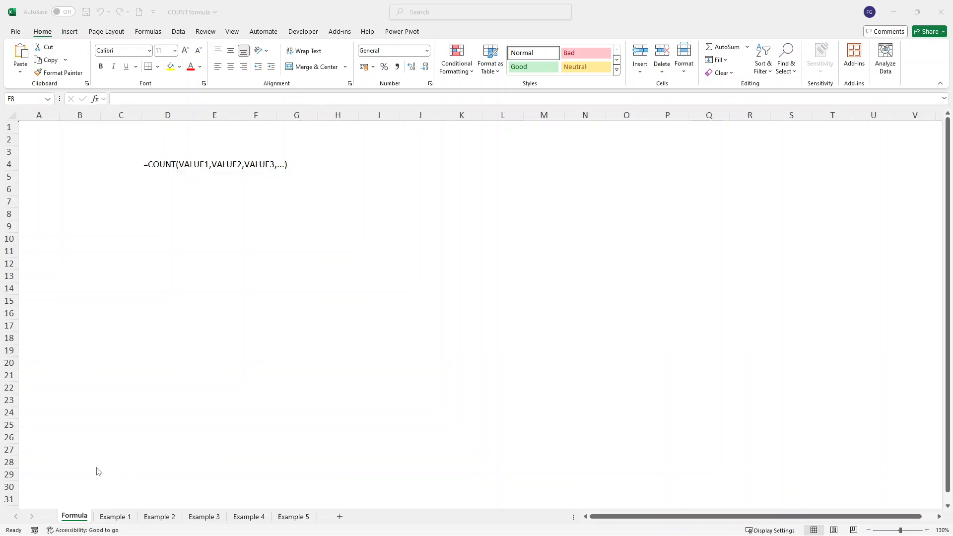
On the Example 1 sheet, enter =COUNT(B2:B16) in cell B18 to count the numeric entries in the Values column
left_click(114, 517)
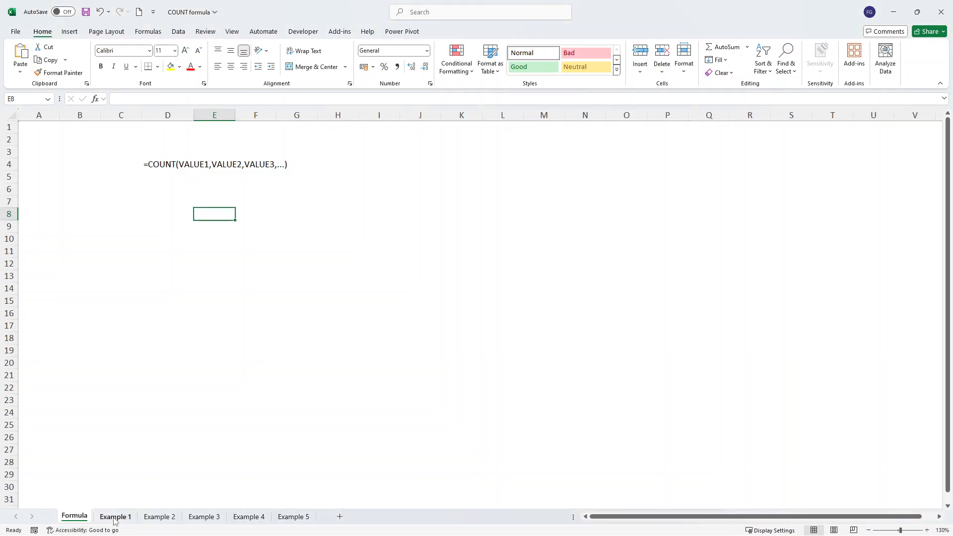
left_click(115, 519)
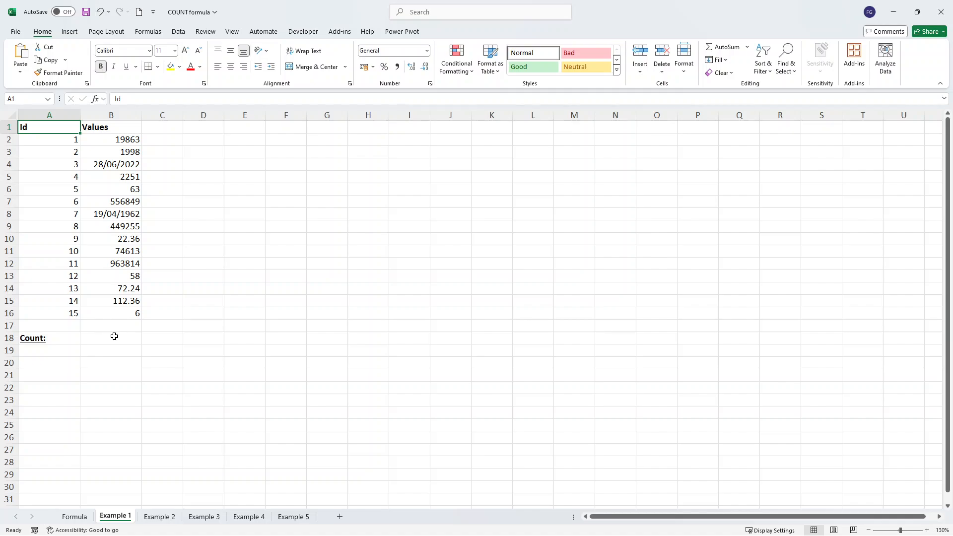
left_click(115, 336)
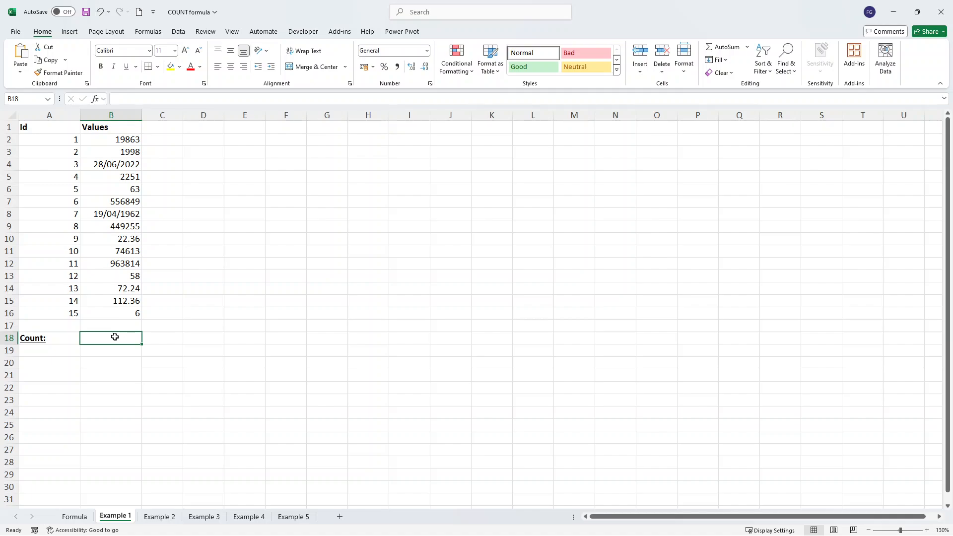
type("=")
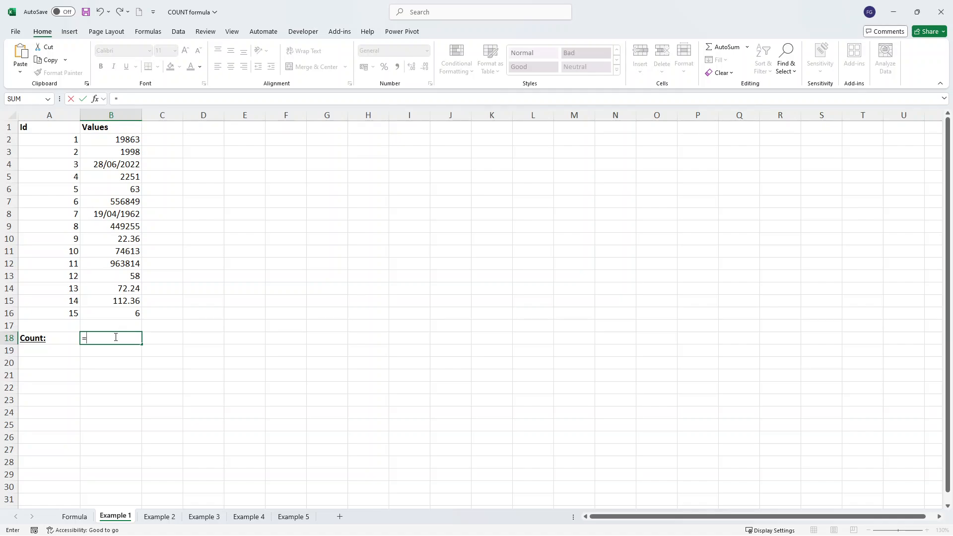
type("COUNR")
key("BackSpace")
type("T")
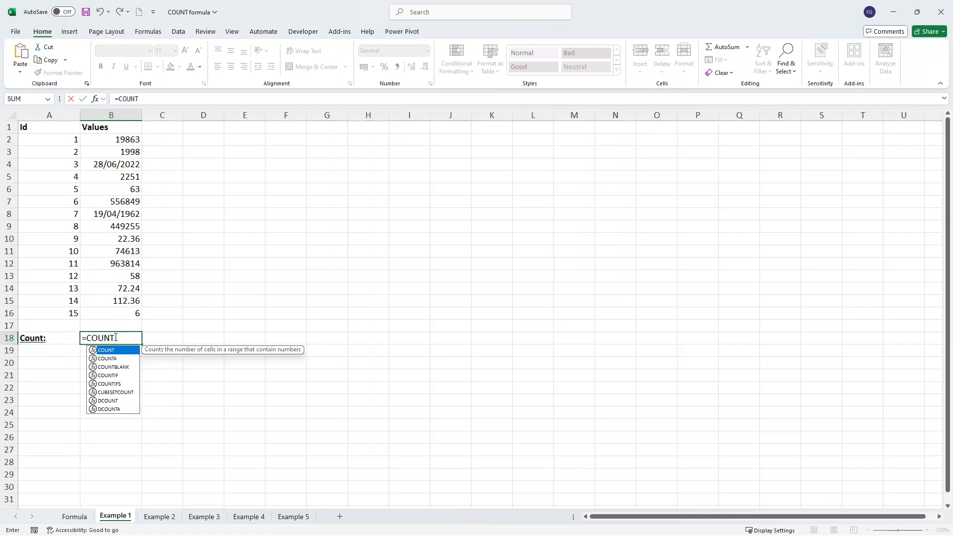
type("(")
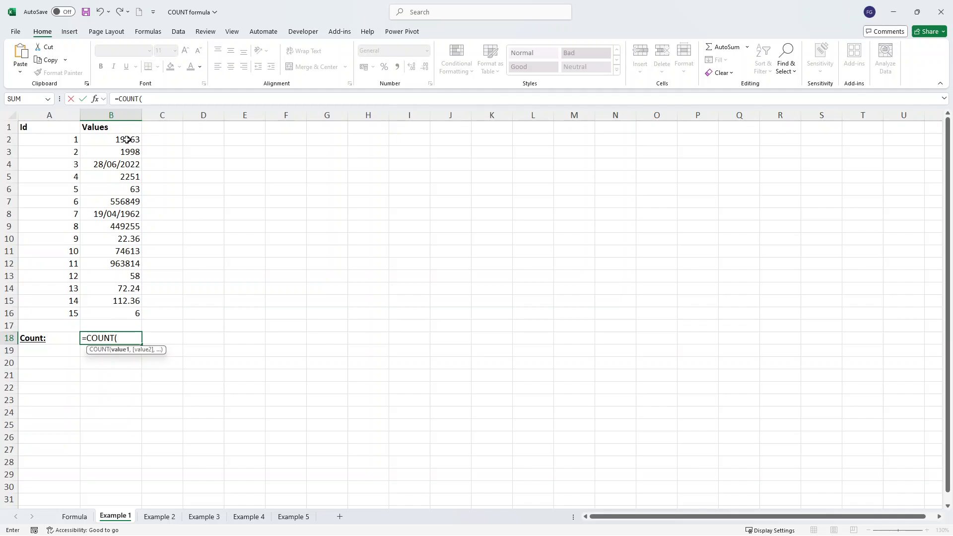
left_click_drag(127, 139, 123, 309)
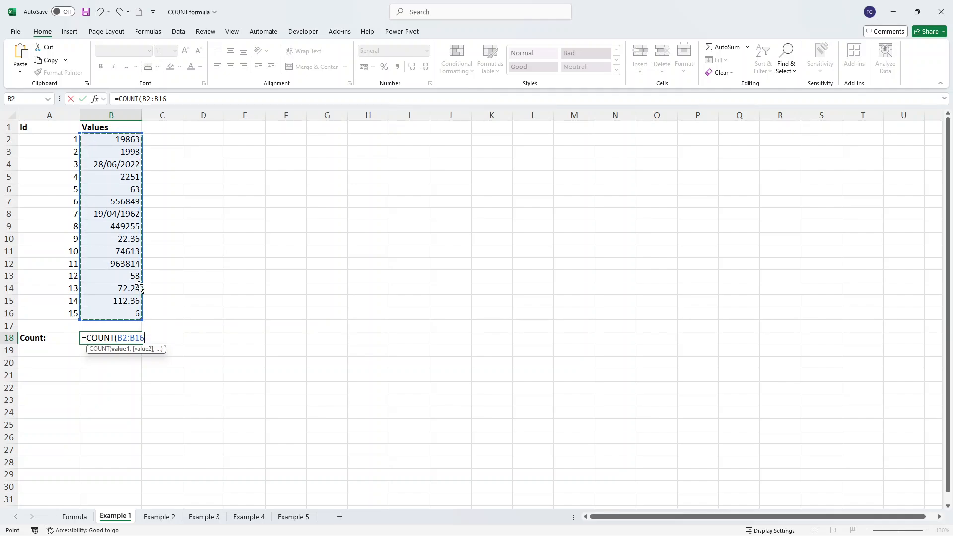
type(")")
key("Return")
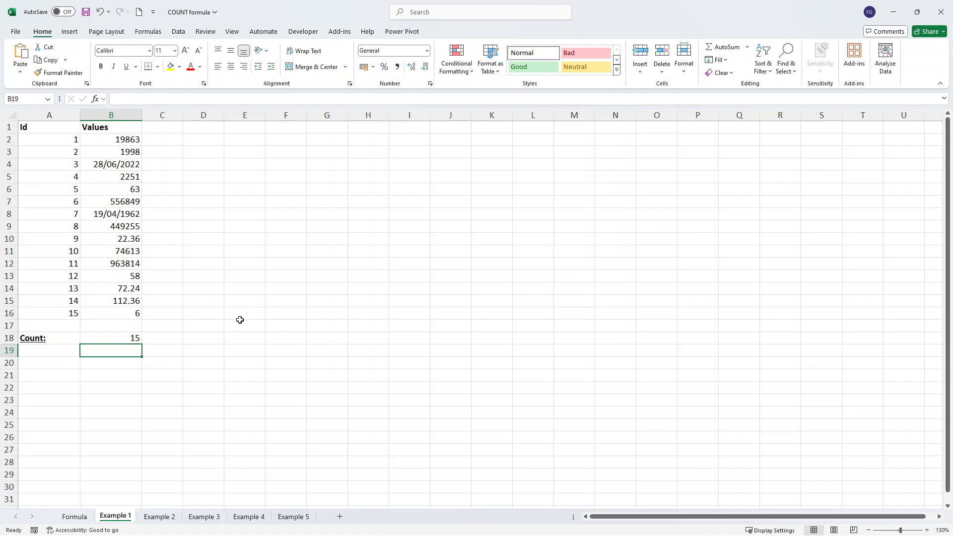
On the Example 2 sheet, enter =COUNT(B2:B16) in B18 to count the numbers in the Values column containing blank cells
left_click(160, 516)
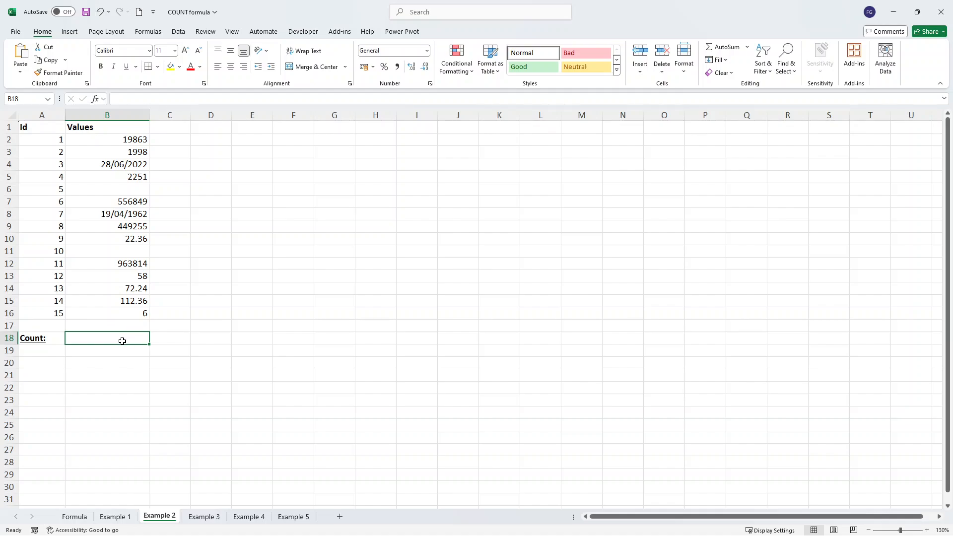
type("=COU")
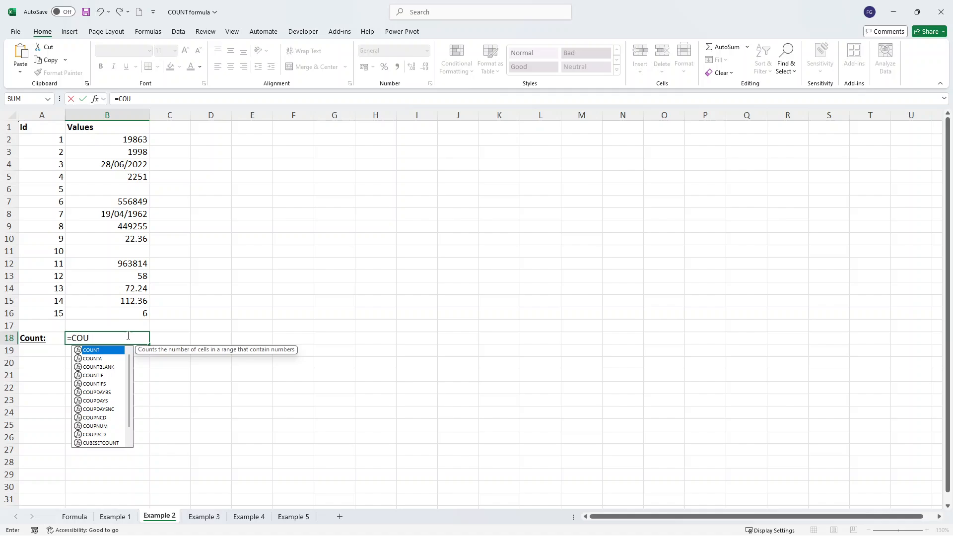
key("Tab")
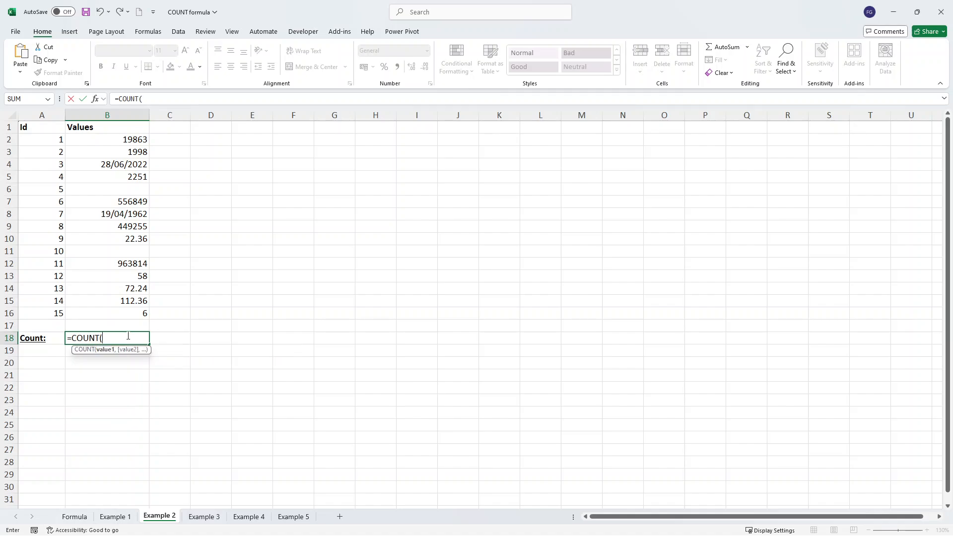
left_click_drag(102, 142, 120, 316)
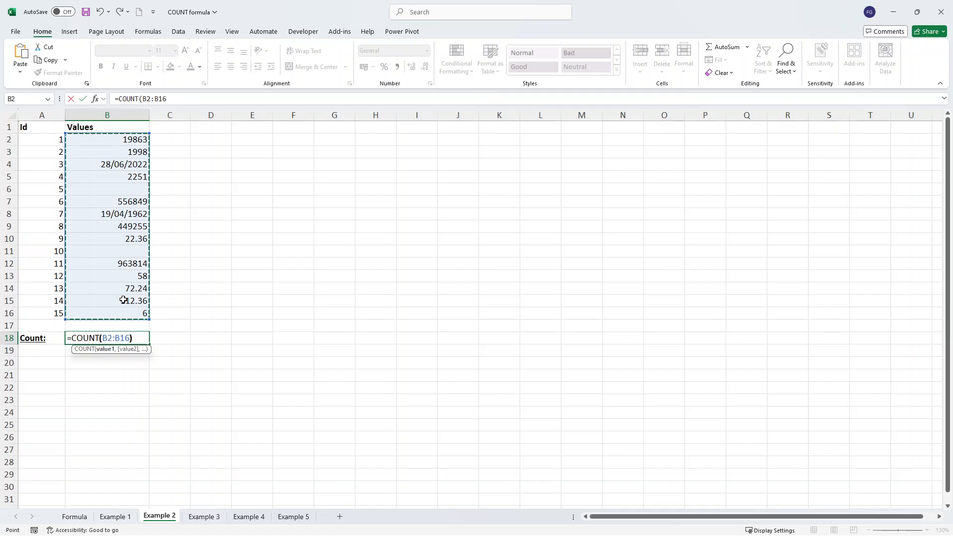
type(")")
key("Return")
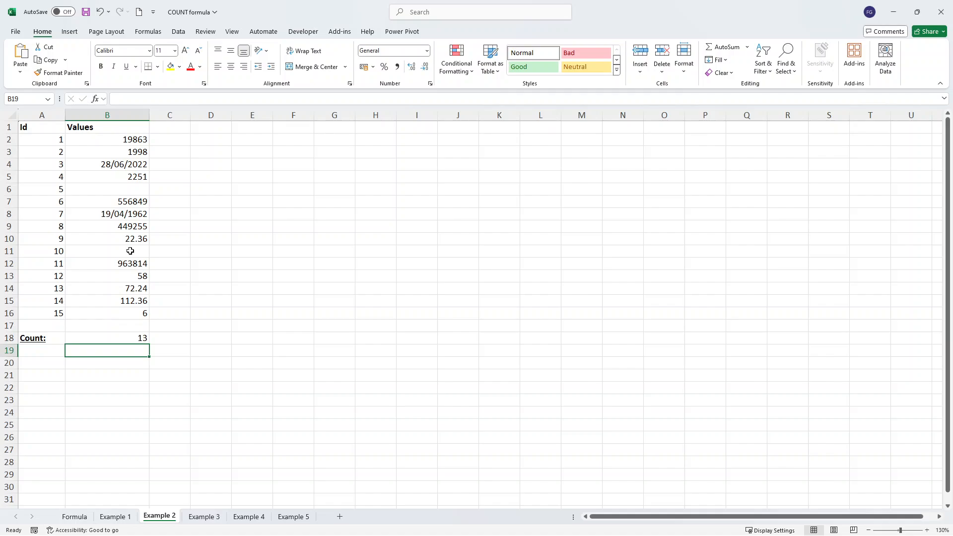
left_click(142, 338)
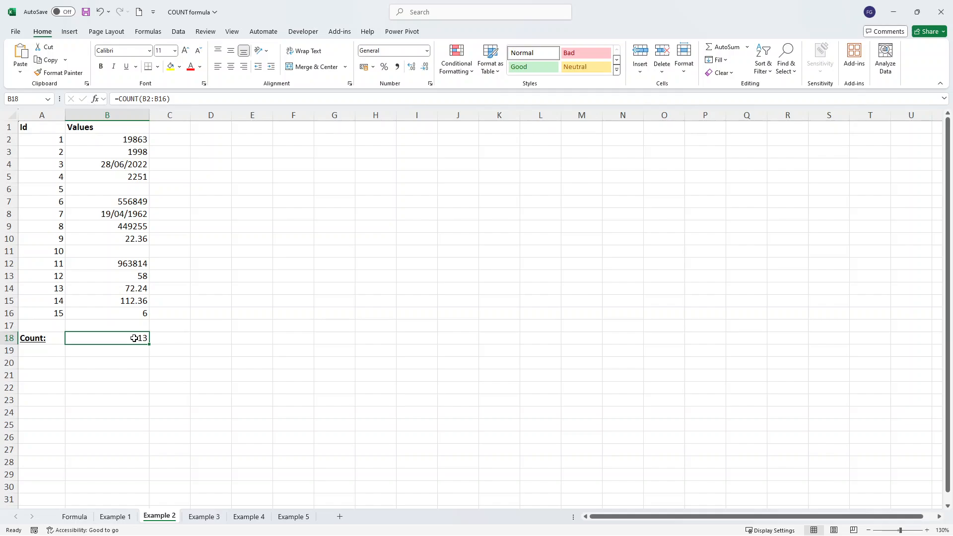
On the Example 3 sheet, count the numbers among the mixed text and numeric values with =COUNT(B2:B16) in B18
left_click(204, 516)
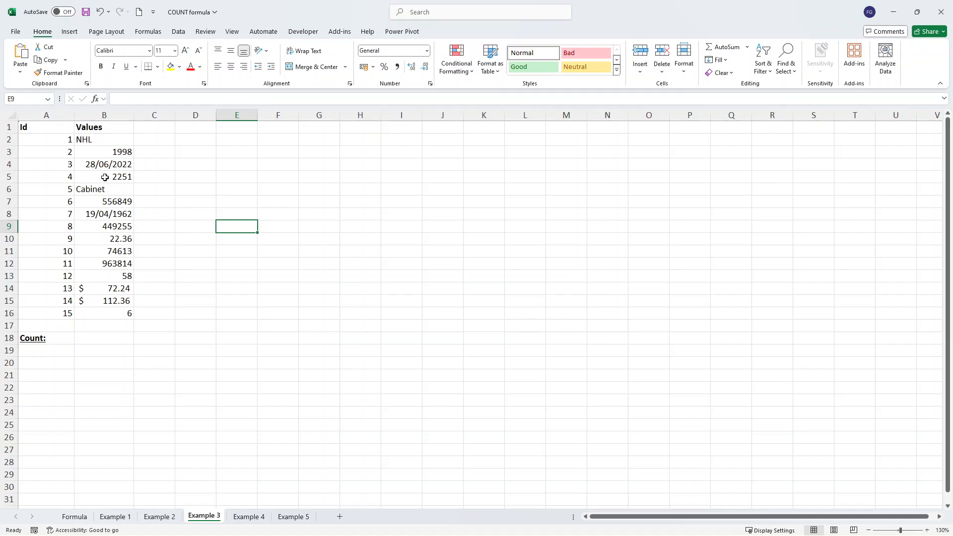
left_click(110, 334)
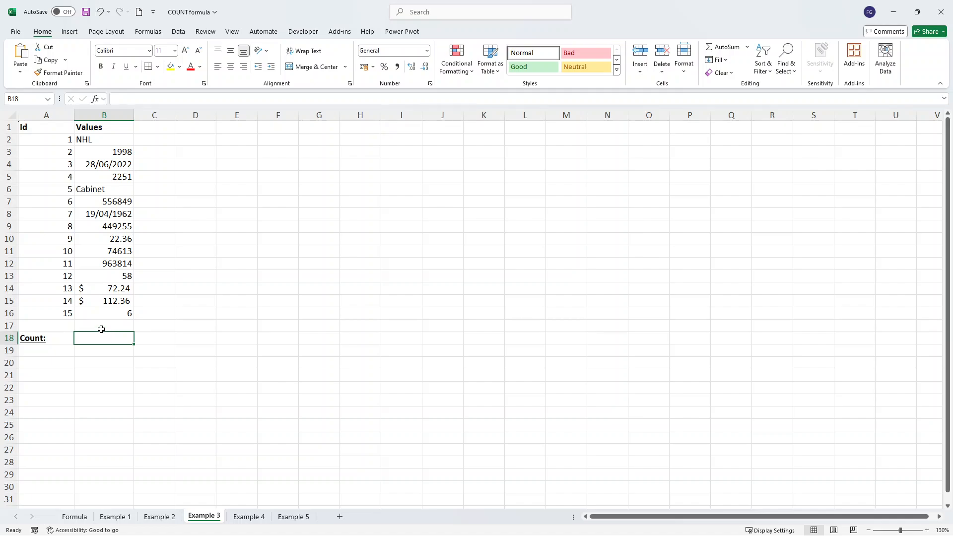
type("=COU")
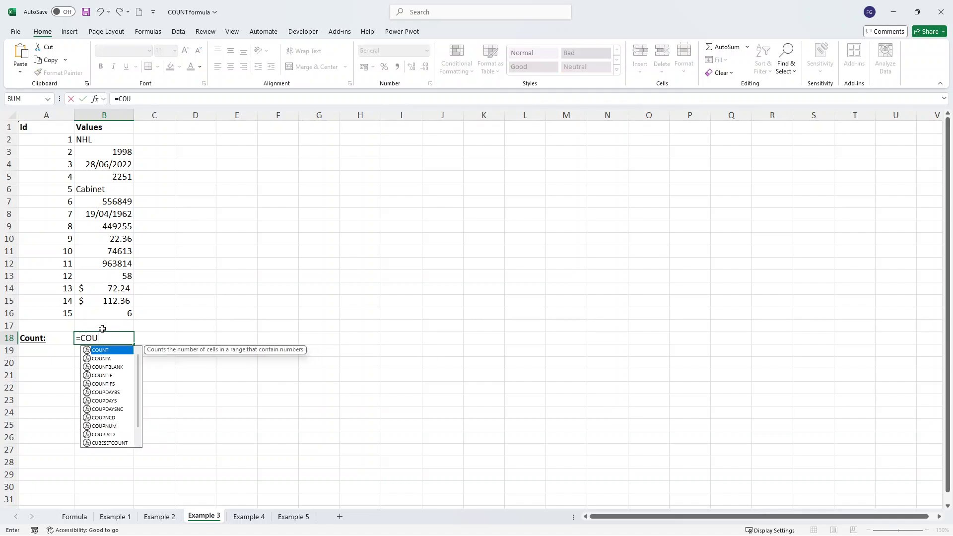
key("Tab")
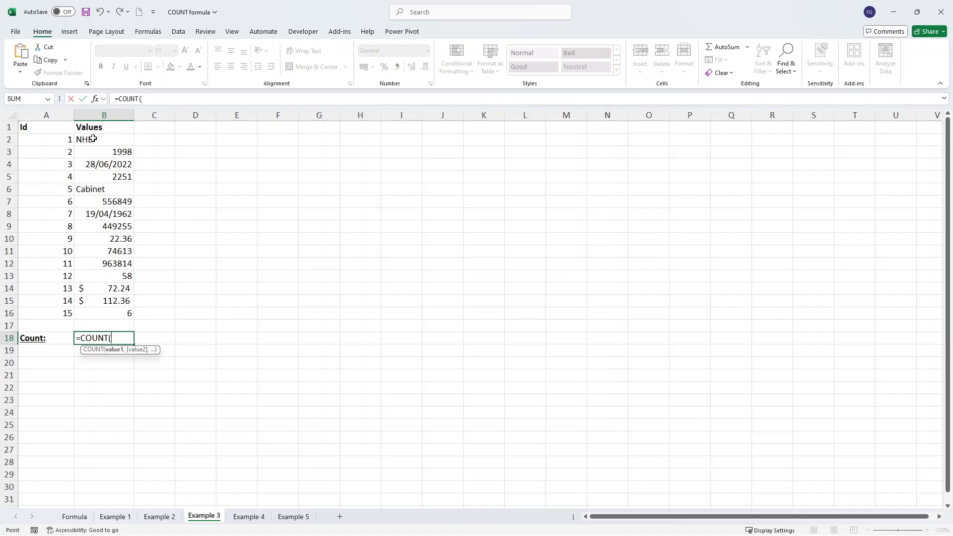
left_click_drag(92, 137, 107, 313)
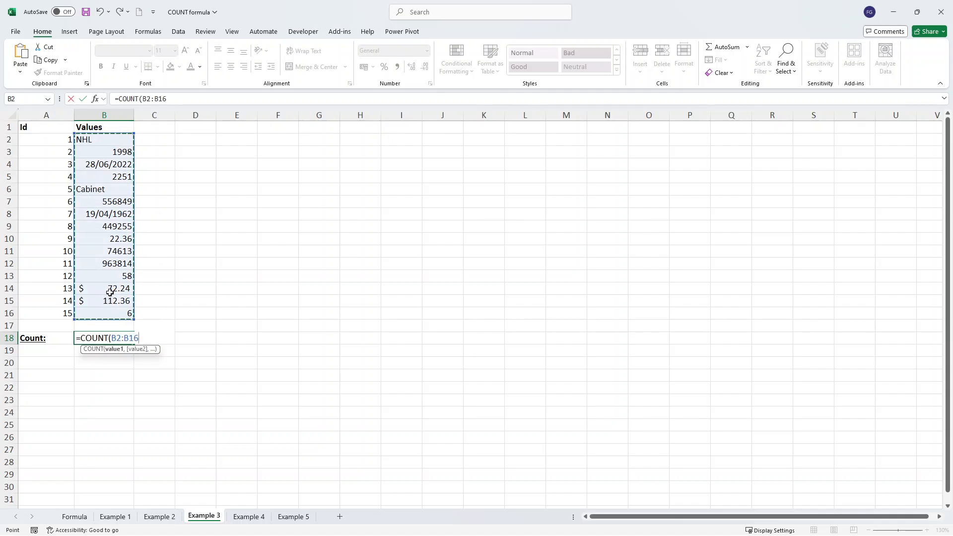
type(")")
key("Return")
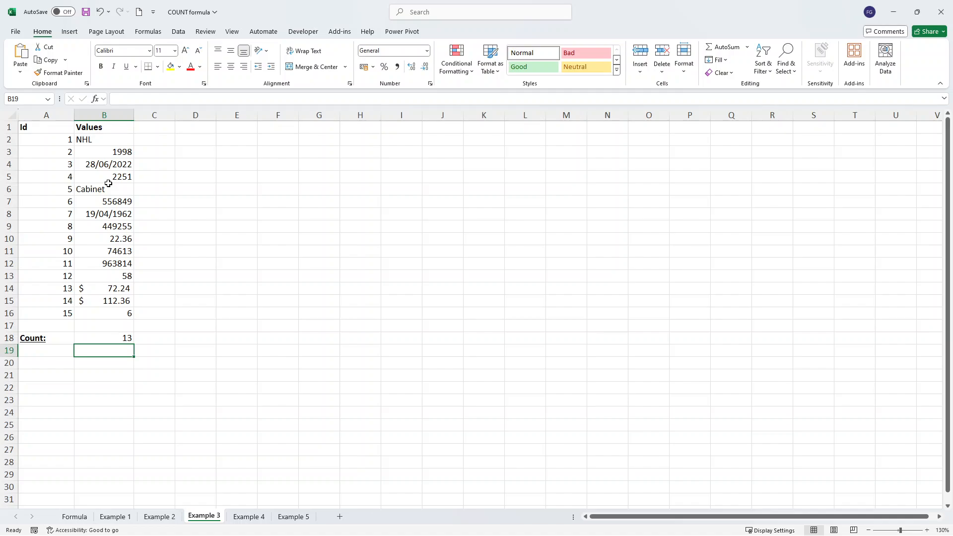
left_click(119, 338)
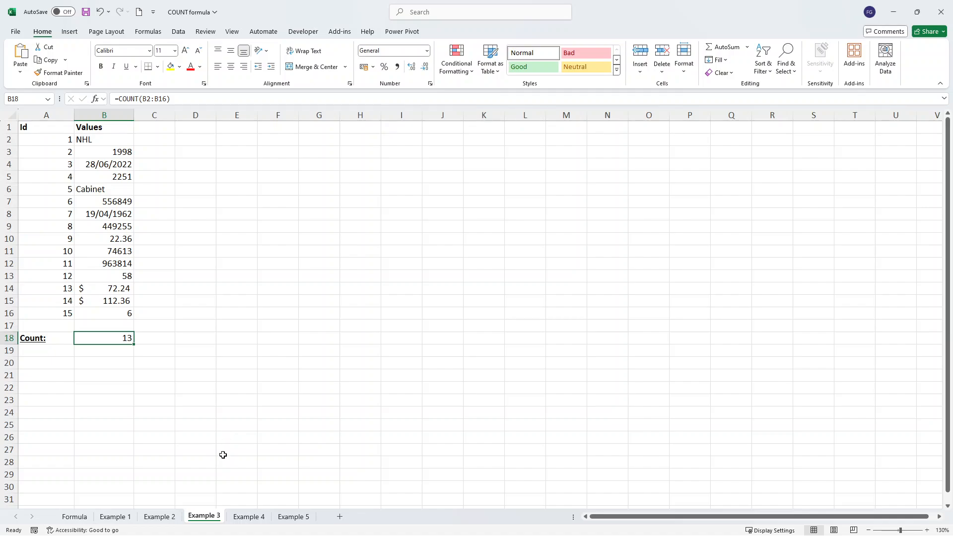
On the Example 4 sheet, enter =COUNT(B2:B16) in B18 for the Values column that includes the quoted entry "58"
left_click(249, 517)
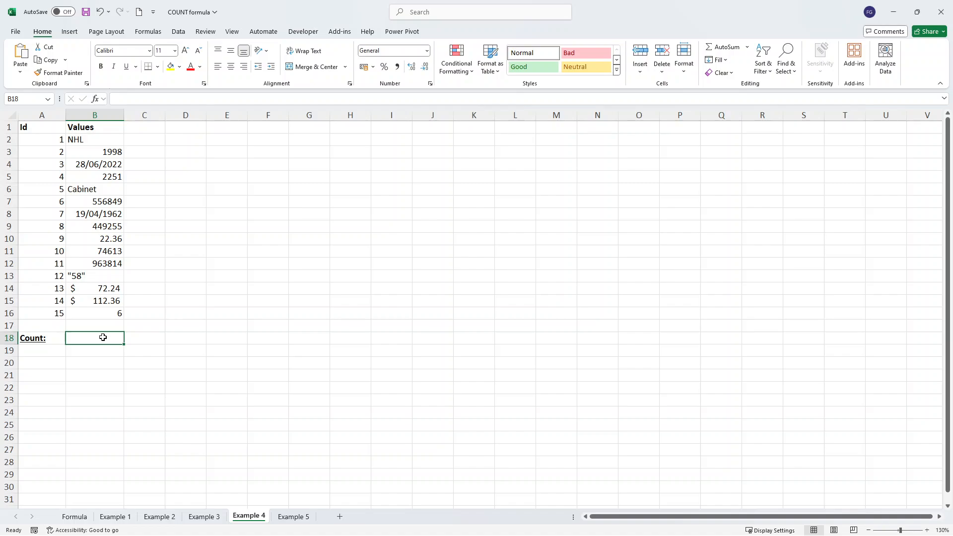
type("=COUN")
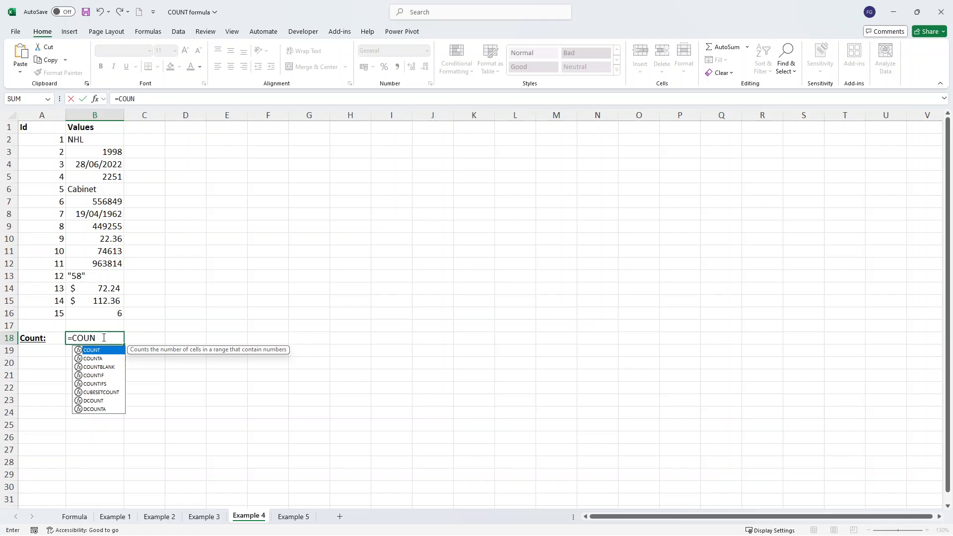
key("Tab")
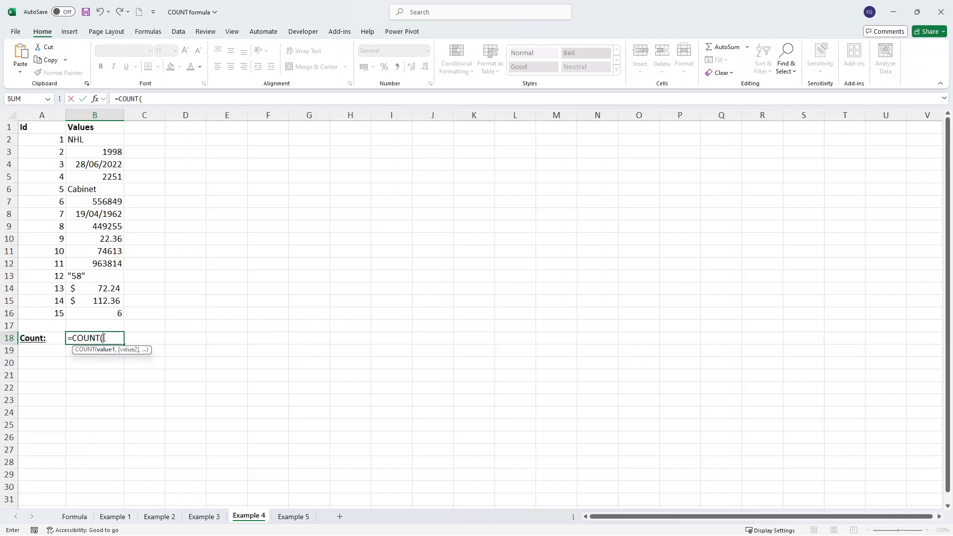
left_click_drag(96, 135, 91, 309)
type(")")
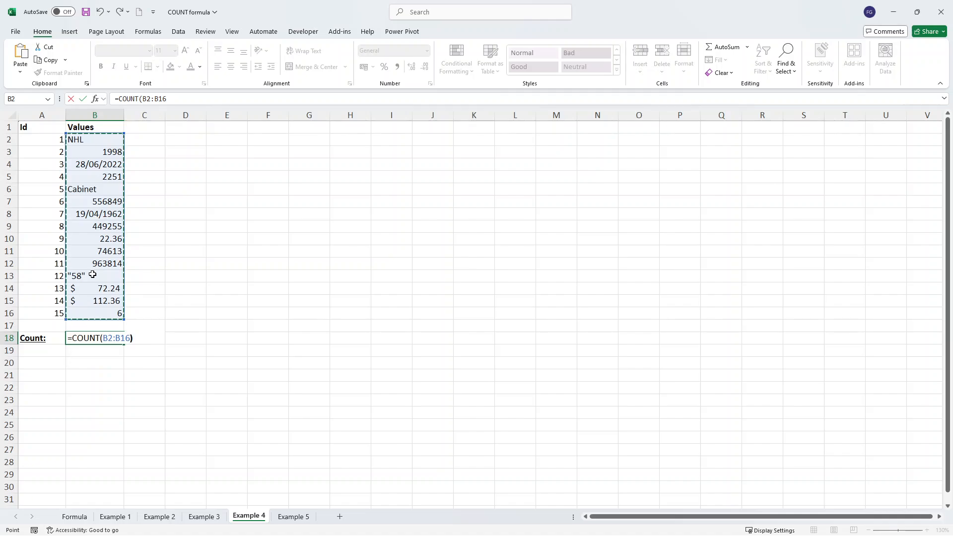
key("Return")
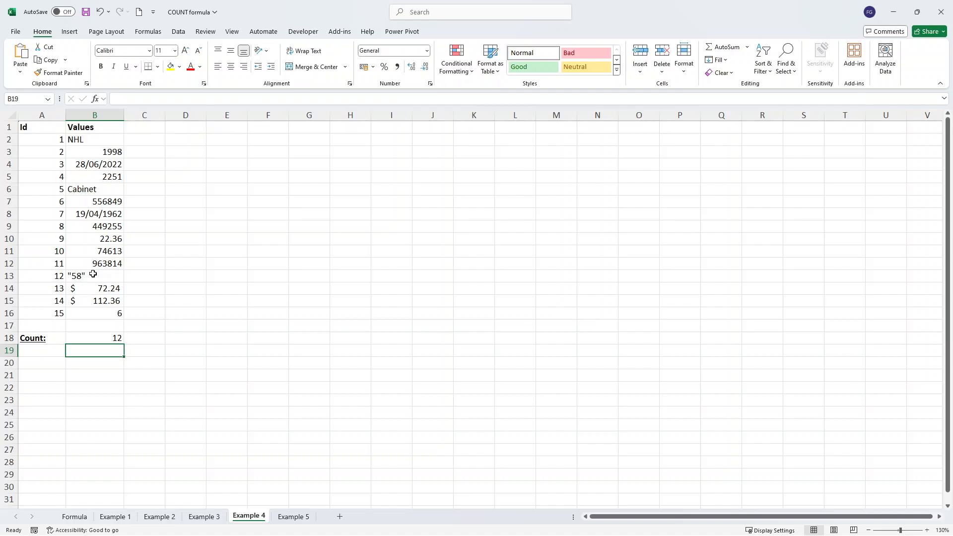
Examine the text entries in B13, B2 and B6 on Example 4 and compare the count with the one on Example 3
left_click(83, 275)
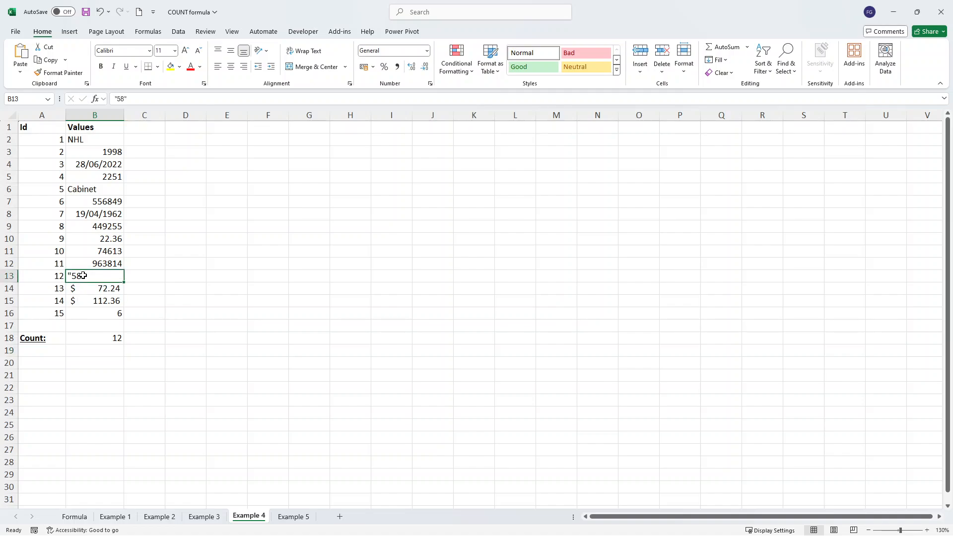
left_click(79, 140)
left_click(89, 188)
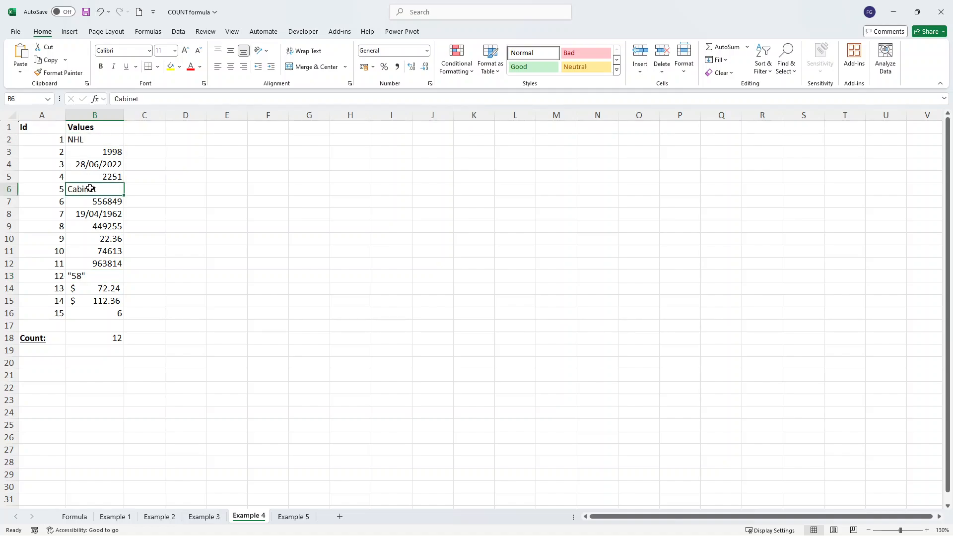
left_click(205, 517)
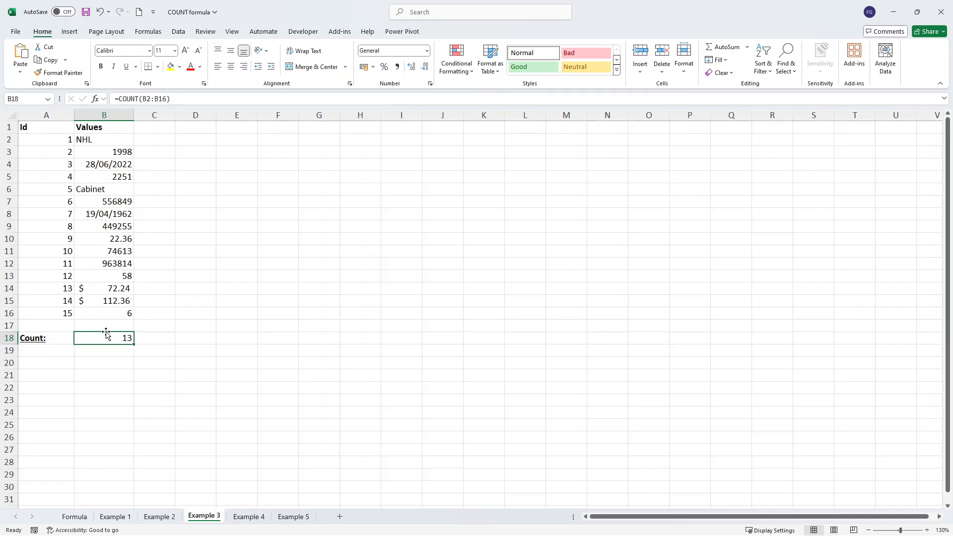
left_click(248, 517)
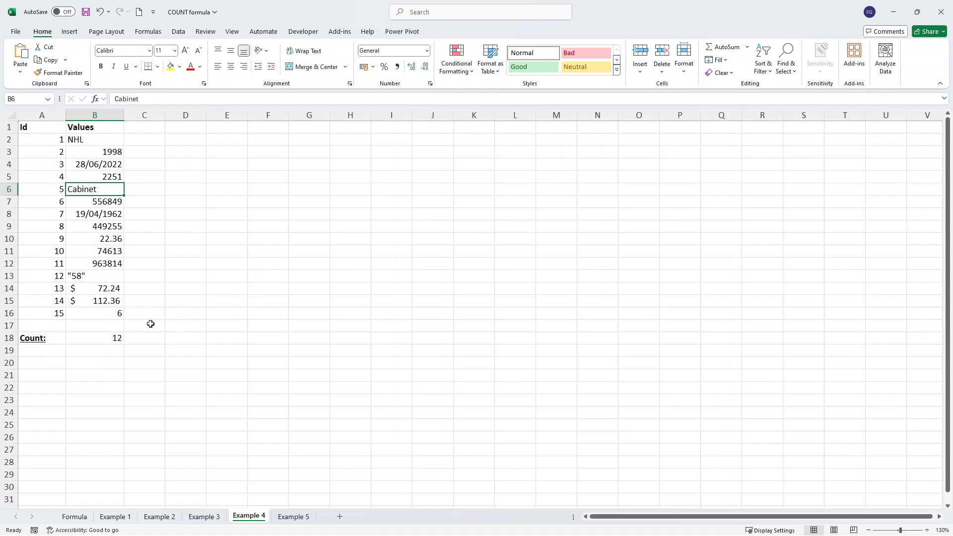
left_click(86, 278)
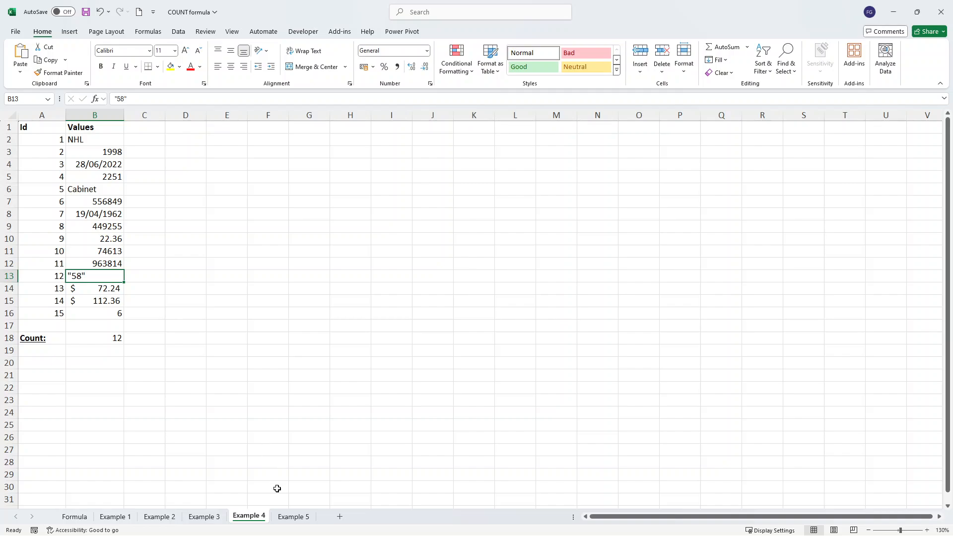
On the Example 5 sheet, enter =COUNT(B2:B16) in B18 to count the numbers in the Values column only
left_click(290, 517)
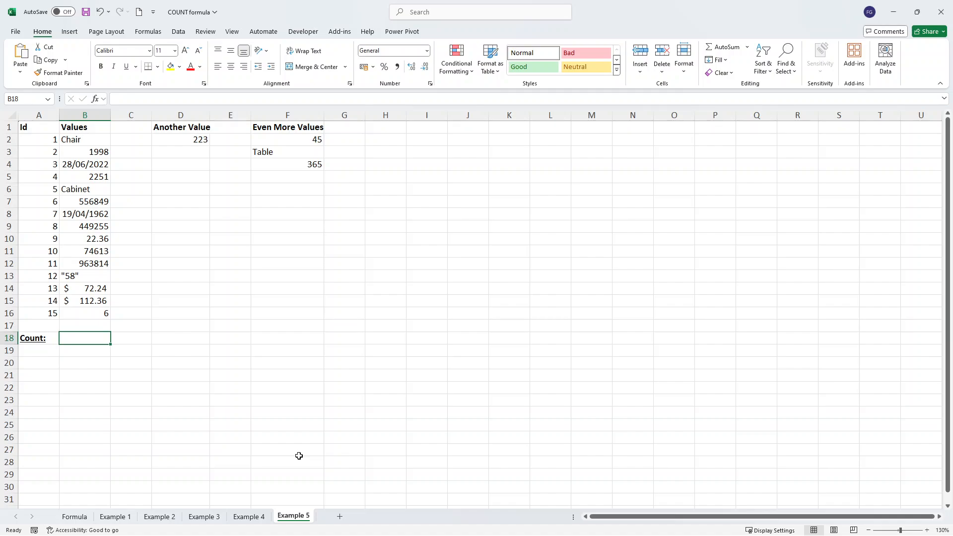
type("=COUNT(")
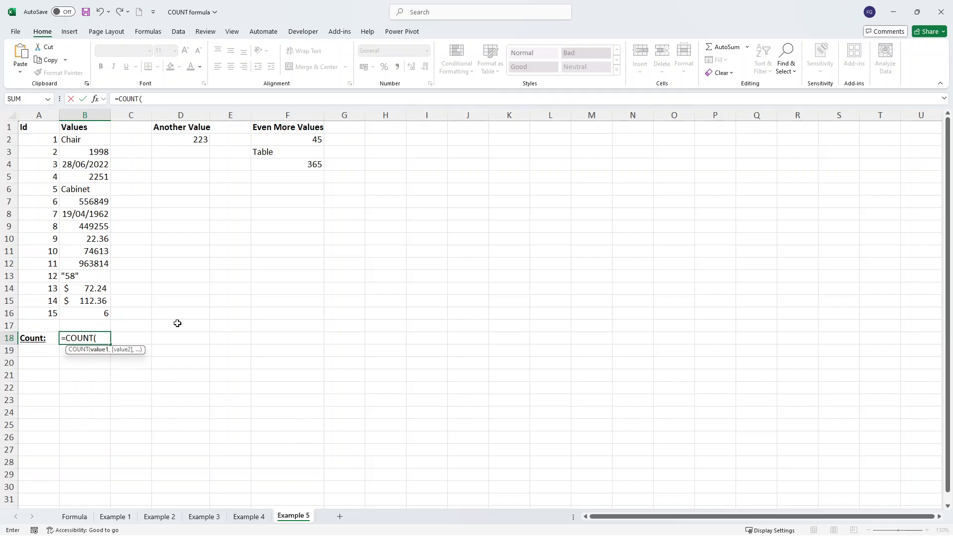
left_click_drag(71, 139, 90, 312)
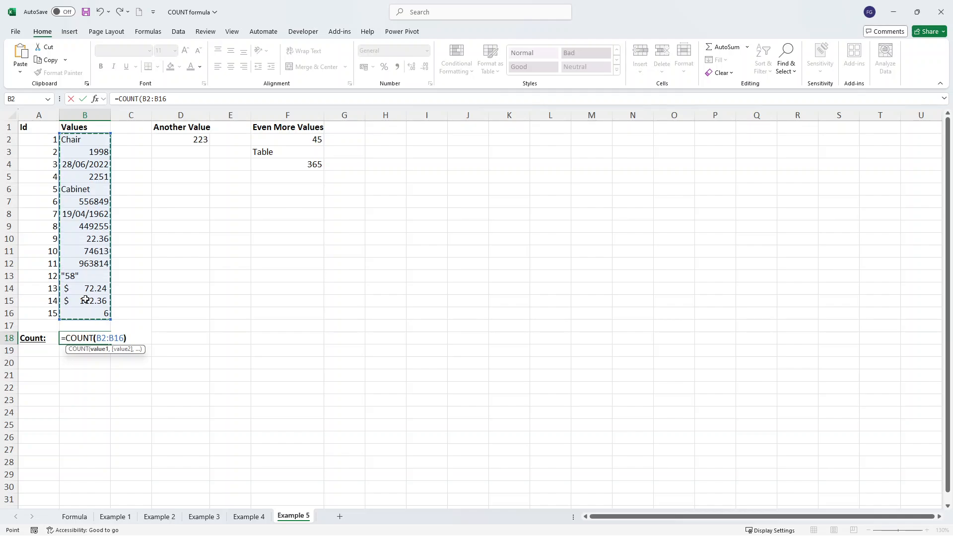
type(")")
key("Return")
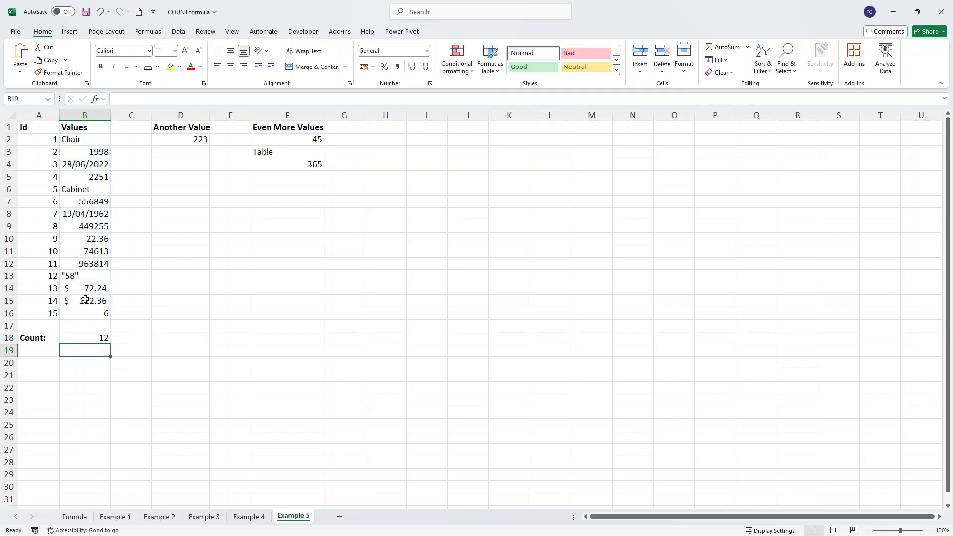
Extend the COUNT formula in B18 to include the Another Value and Even More Values entries, making it =COUNT(B2:B16,D2,F2:F4)
left_click(97, 340)
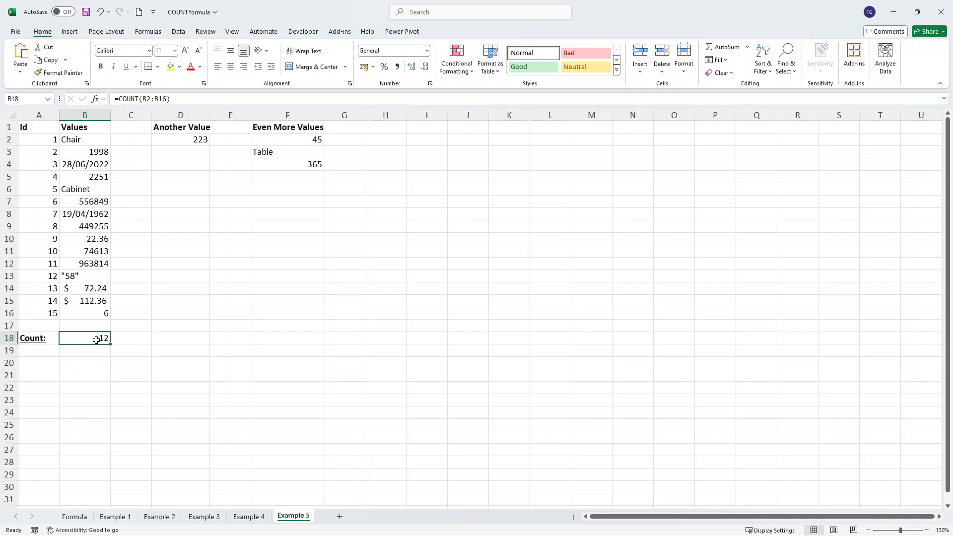
left_click(168, 98)
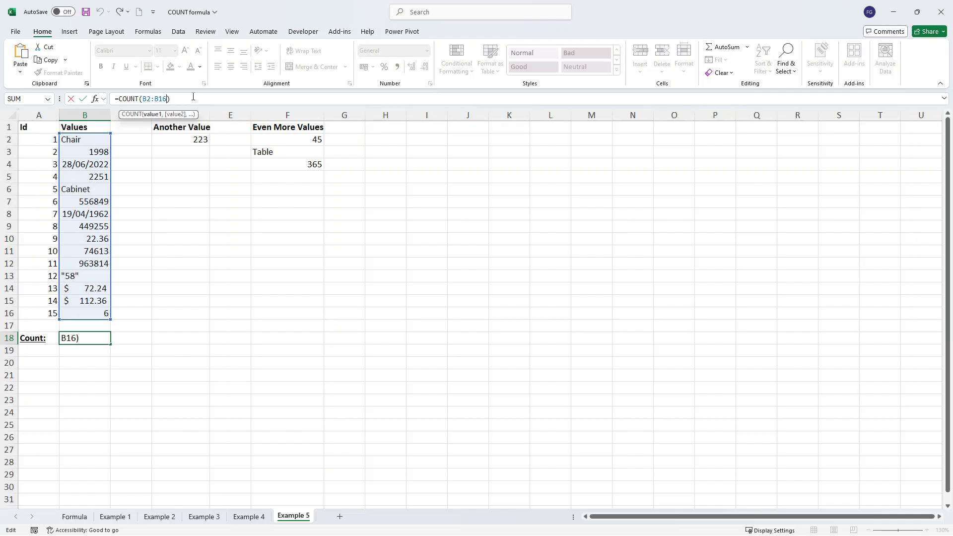
type(",")
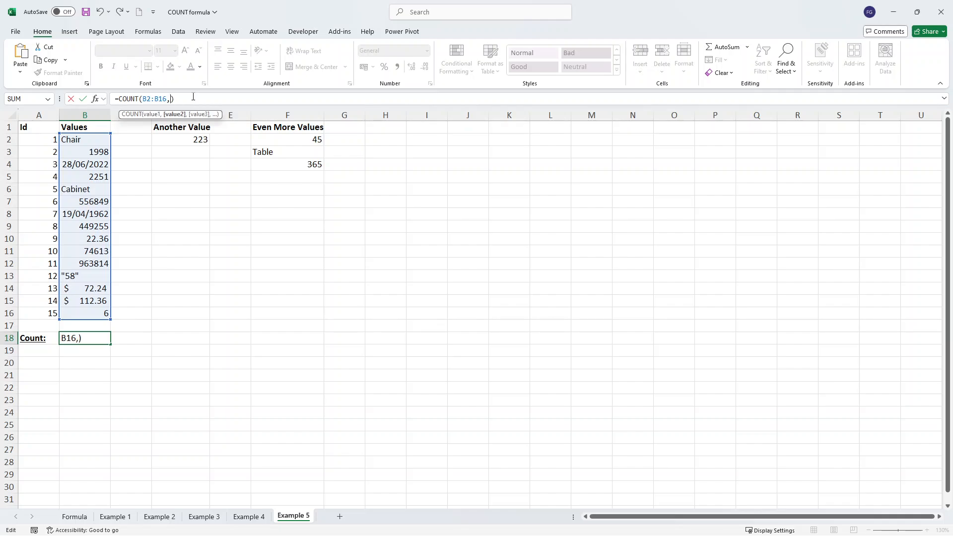
left_click(186, 140)
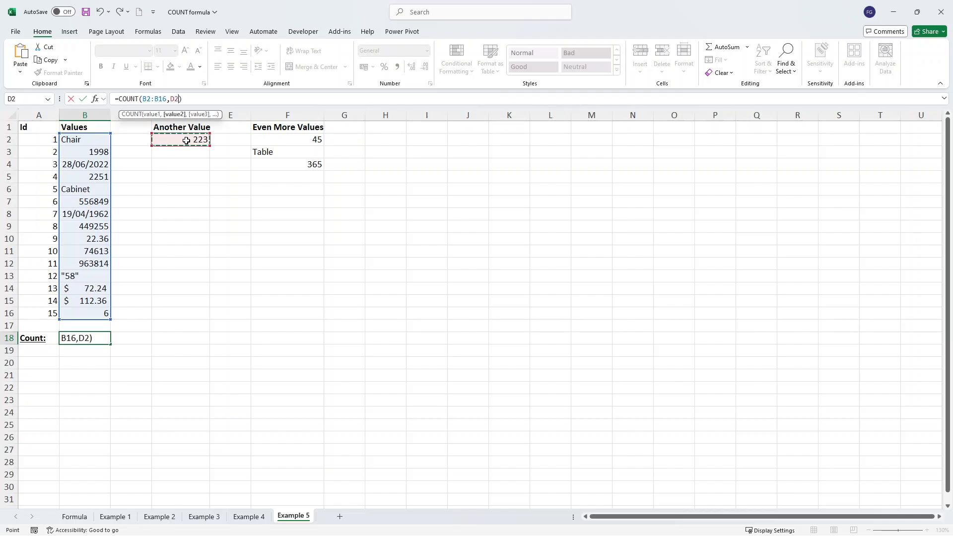
type(",")
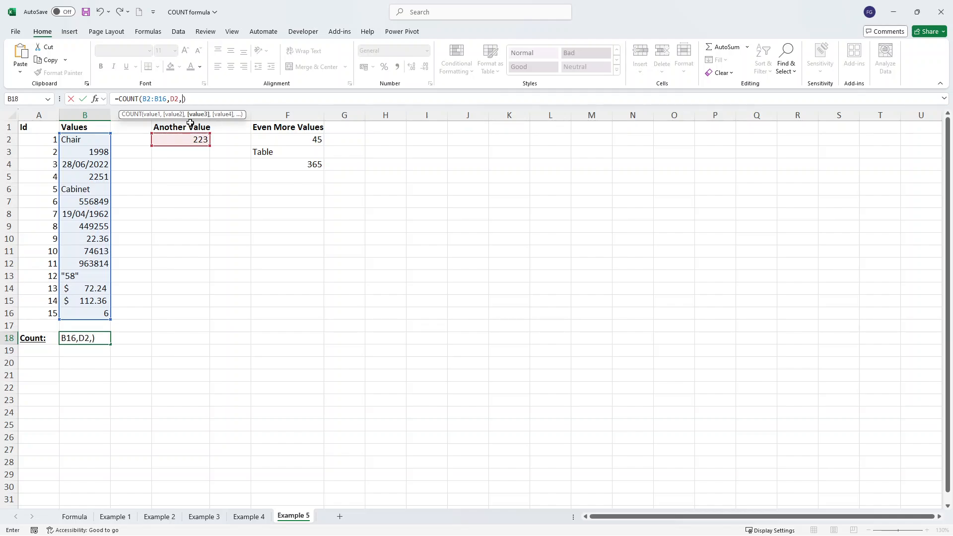
left_click_drag(286, 140, 282, 161)
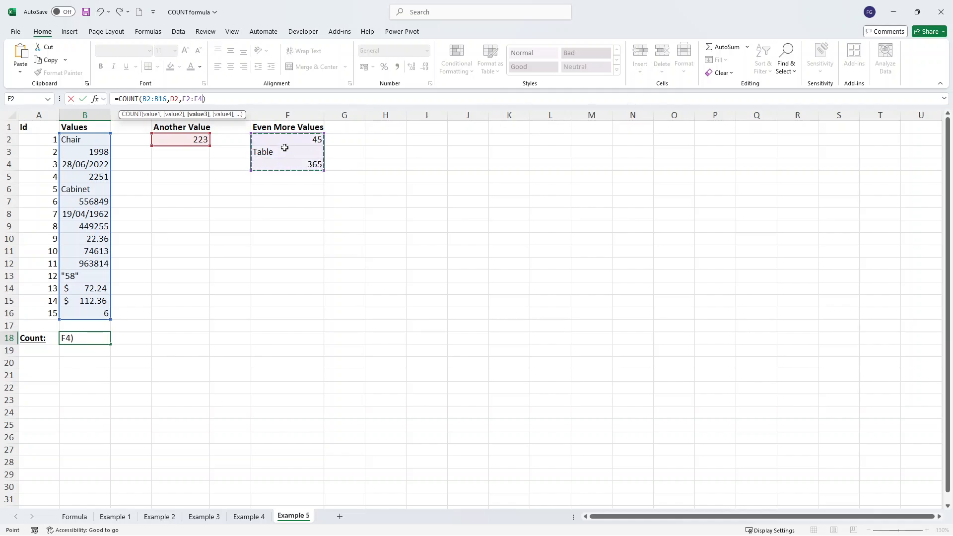
key("Return")
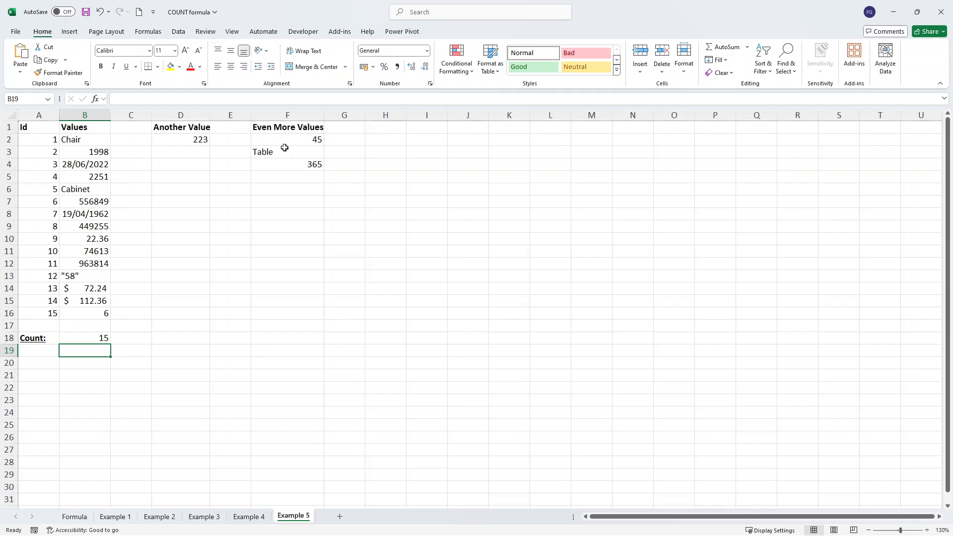